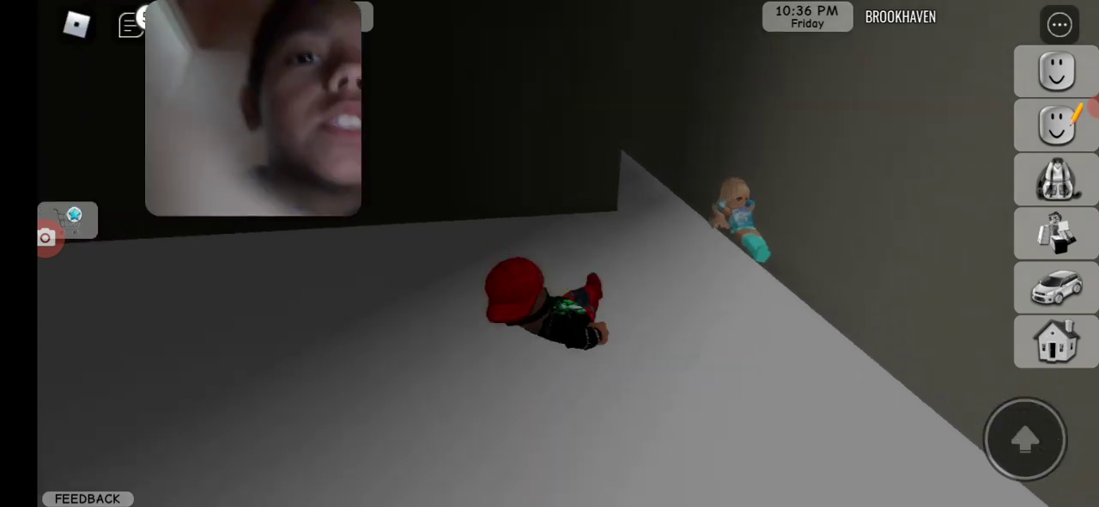
Post the message 'bro bro bro bro' in chat above the avatar lying on the floor
key("Escape")
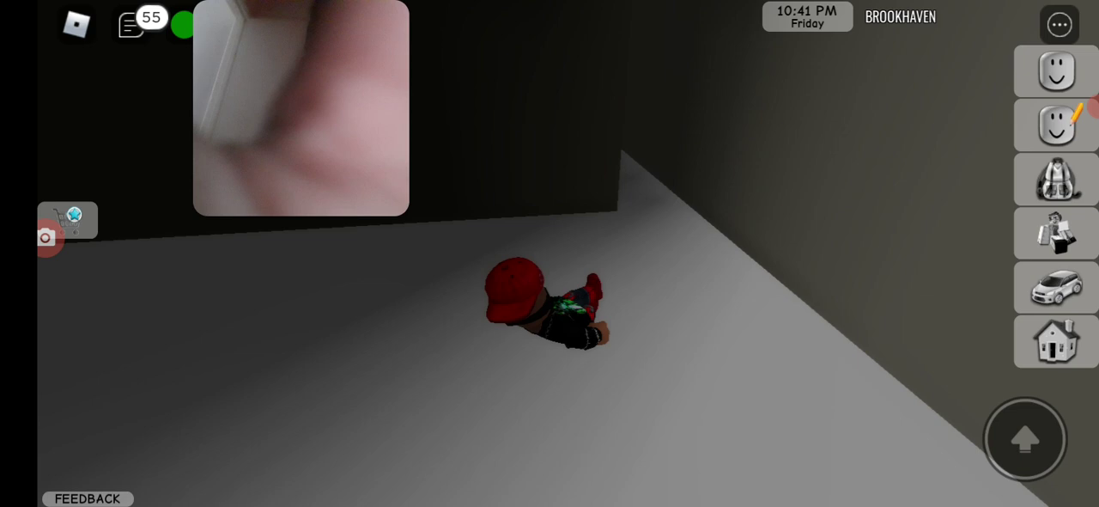
left_click(130, 24)
type("bro bro b")
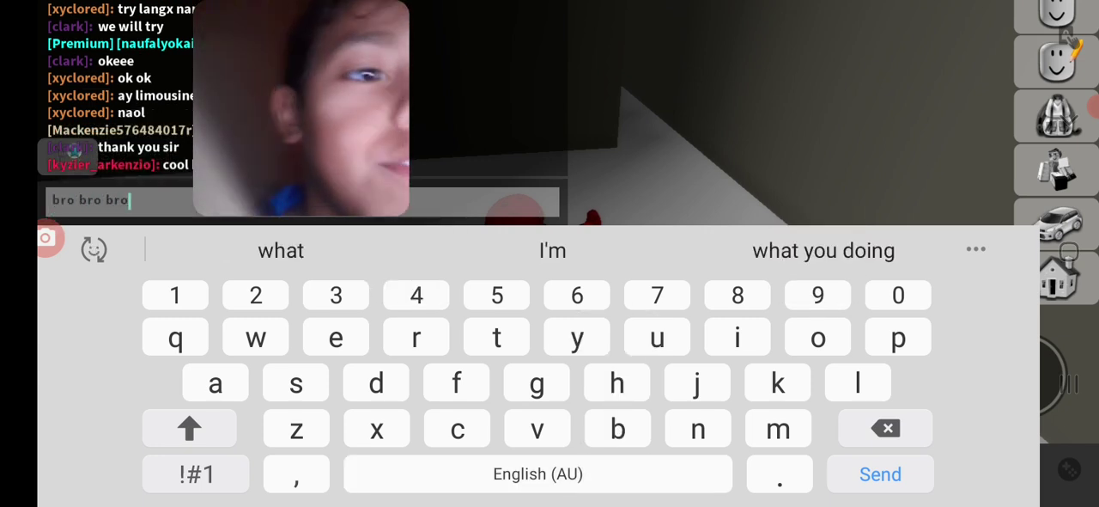
type("ro")
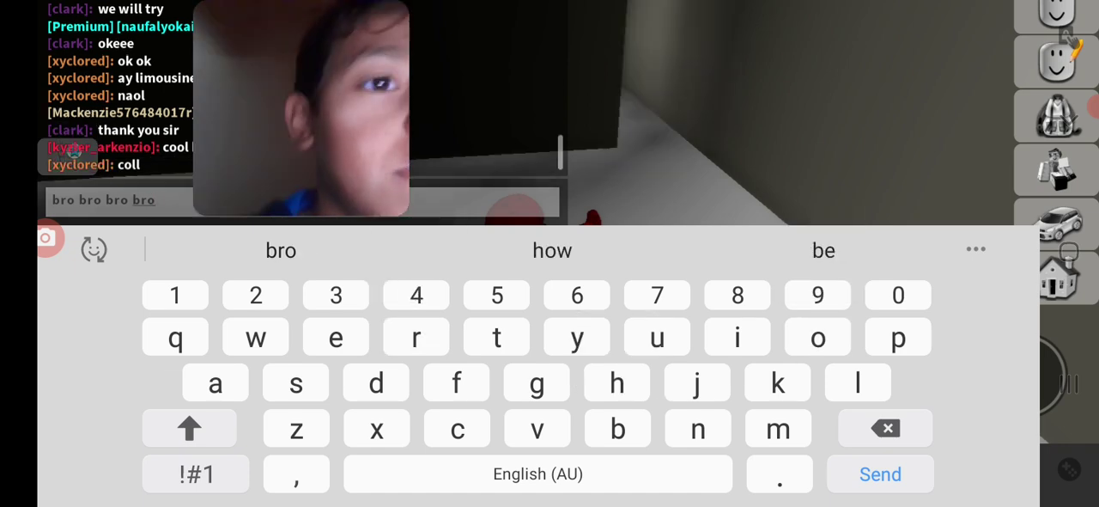
left_click(880, 474)
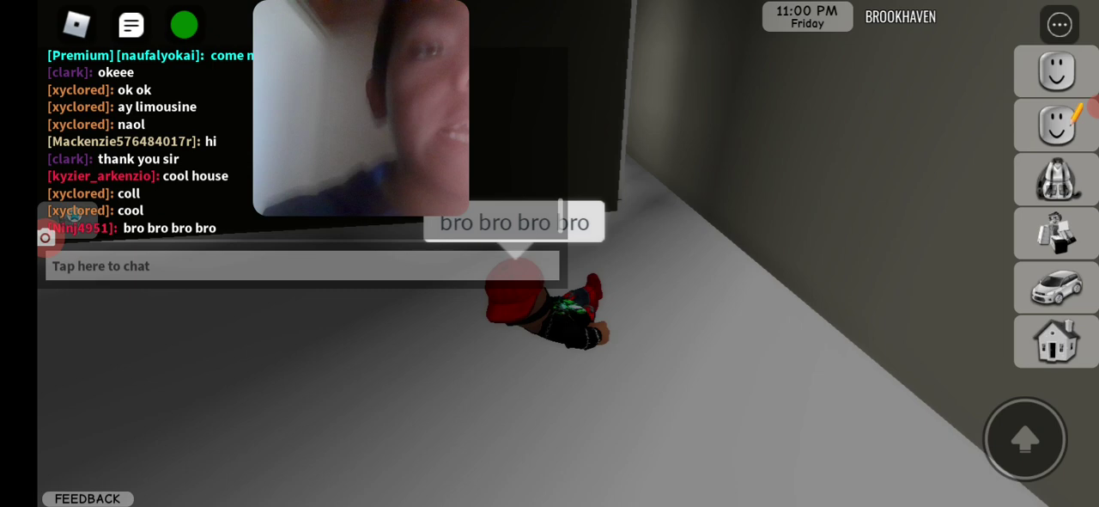
Close the chat, walk out of the dark room to the motel sidewalk, and spawn a BMX
left_click(131, 25)
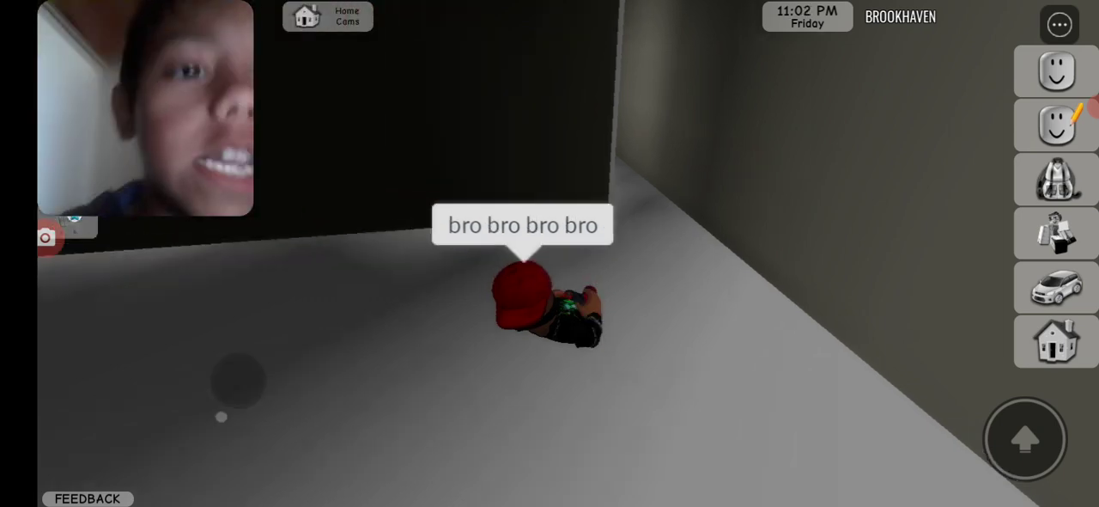
mouse_move(241, 404)
left_mouse_down()
mouse_move(241, 352)
mouse_move(240, 404)
left_mouse_up()
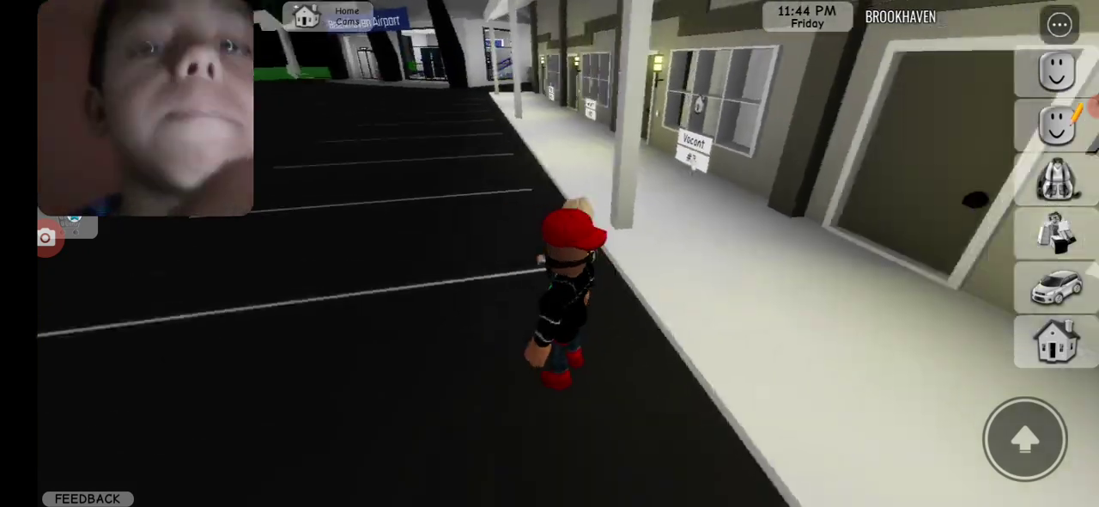
left_click(1058, 288)
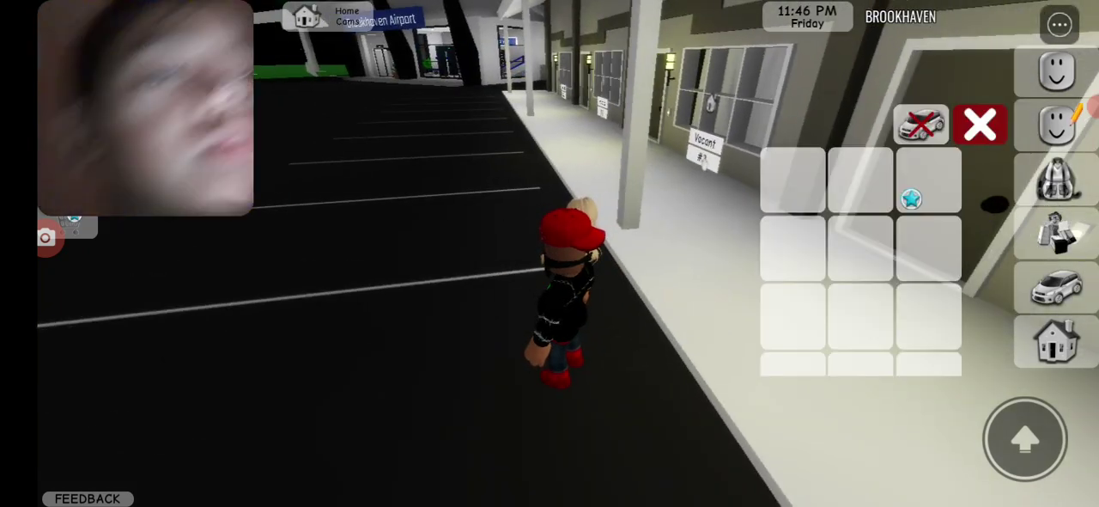
left_click(929, 249)
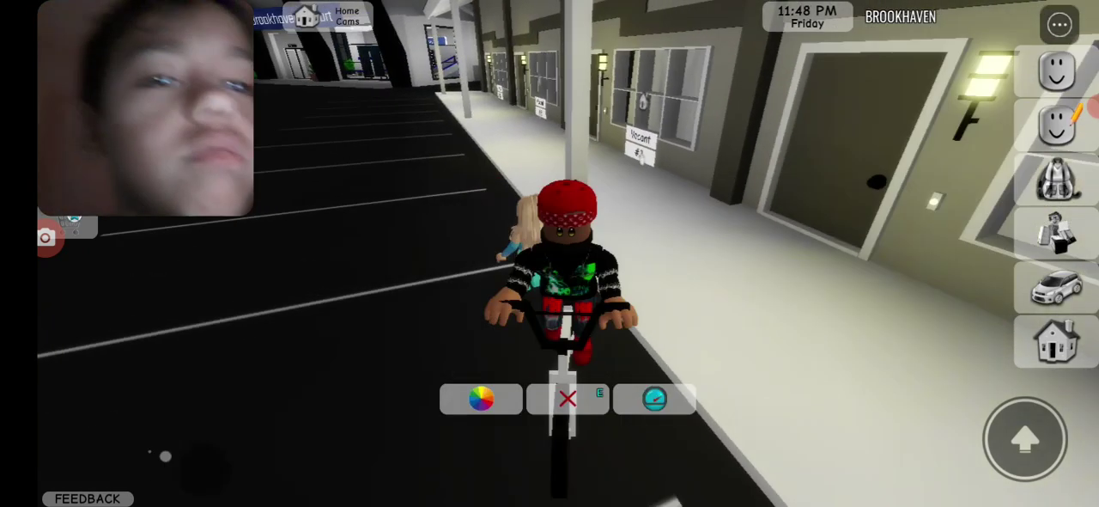